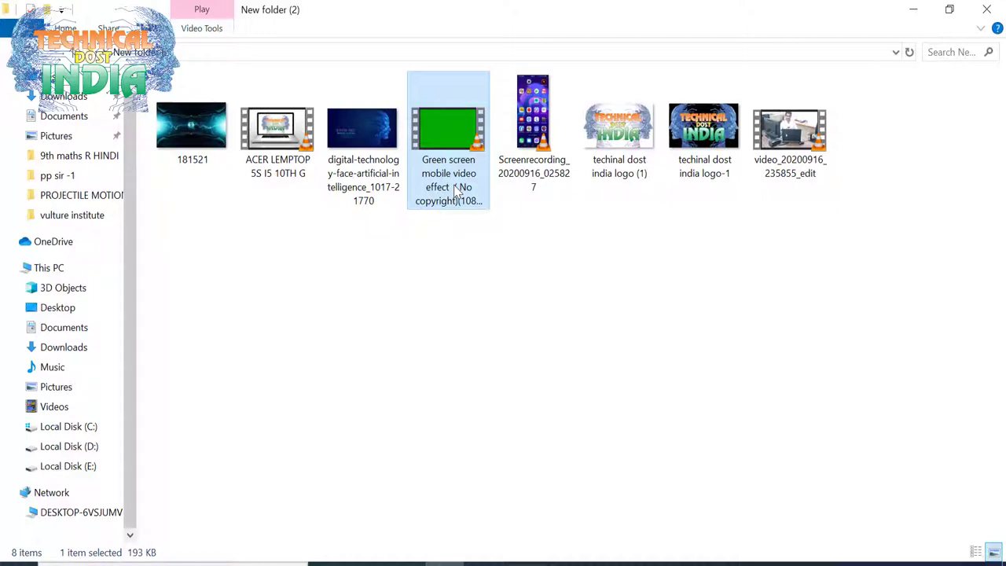
# Step: Switch to Camtasia with the green screen mobile video from New folder (2) and place it at the start of Track 2
pyautogui.click(518, 156)
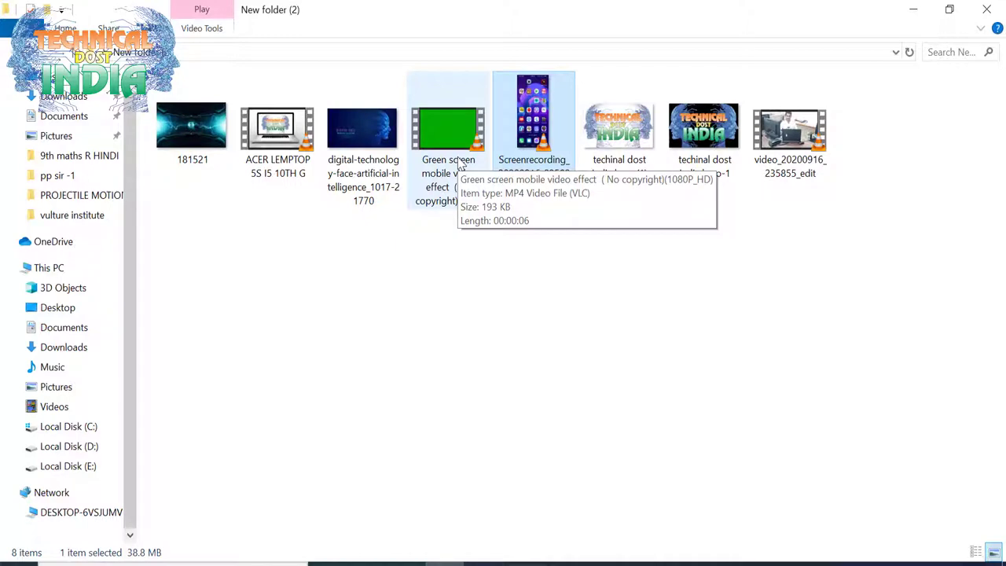
pyautogui.moveTo(462, 165); pyautogui.dragTo(70, 489)
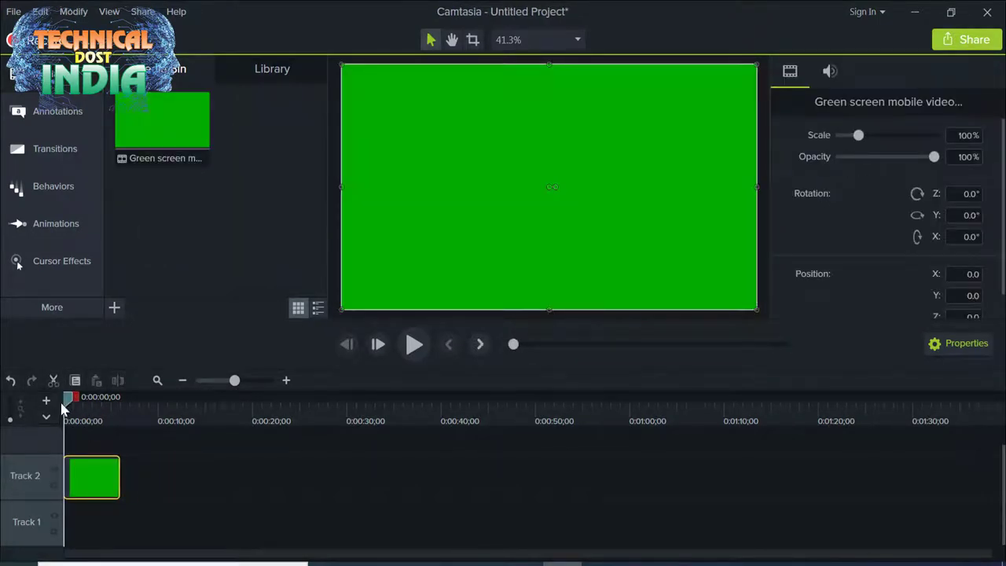
pyautogui.moveTo(63, 406)
pyautogui.mouseDown()
pyautogui.moveTo(78, 406)
pyautogui.moveTo(56, 412)
pyautogui.moveTo(69, 407)
pyautogui.mouseUp()
pyautogui.moveTo(102, 482); pyautogui.dragTo(114, 481)
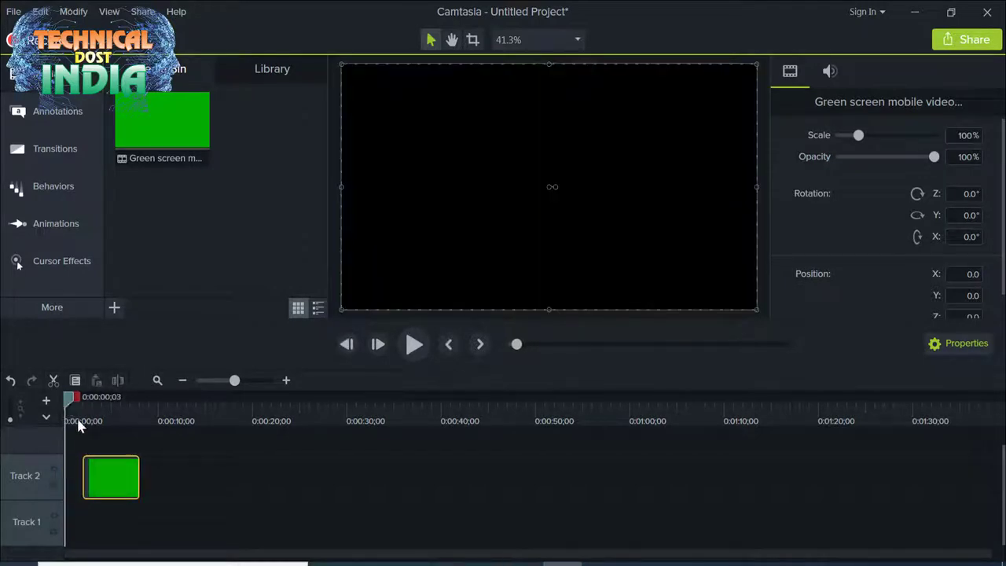
pyautogui.moveTo(66, 407); pyautogui.dragTo(82, 406)
pyautogui.moveTo(99, 483); pyautogui.dragTo(79, 483)
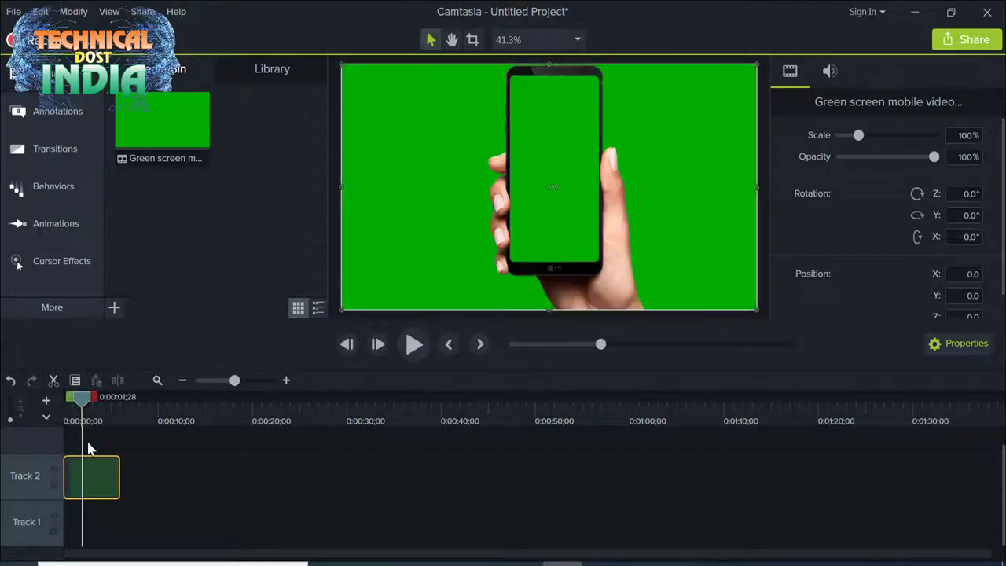
# Step: Cut the first 17 frames of the green screen clip from the timeline so the clip starts on the phone in hand
pyautogui.moveTo(78, 406)
pyautogui.mouseDown()
pyautogui.moveTo(60, 402)
pyautogui.moveTo(81, 398)
pyautogui.mouseUp()
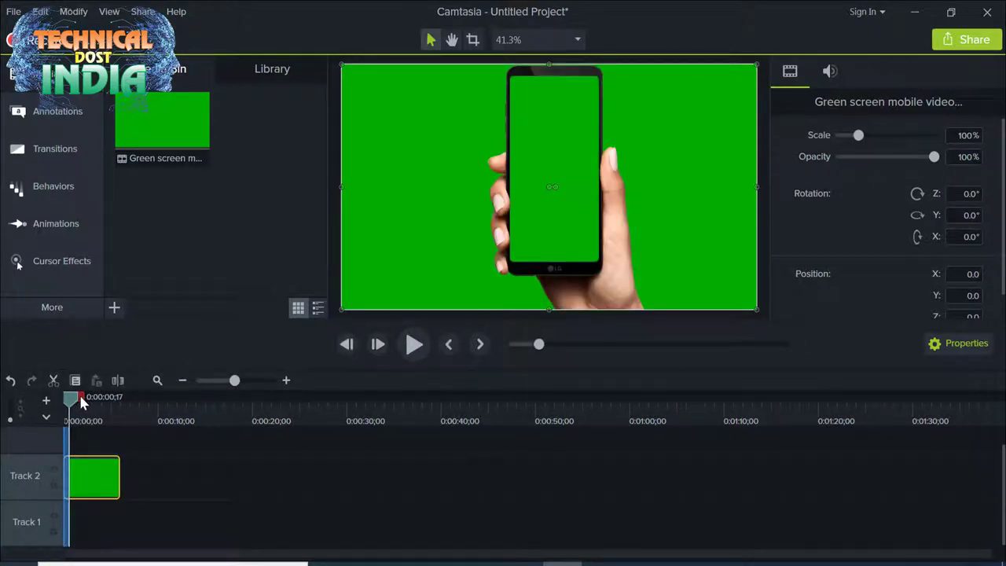
pyautogui.hotkey('ctrl', 'x')
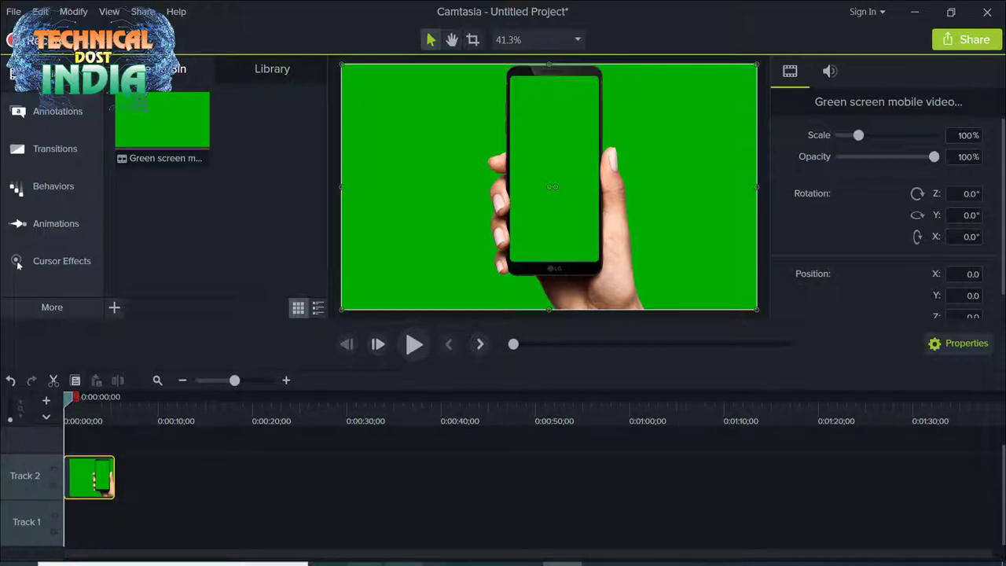
# Step: Add the Screenrecording_20200916_025827 video from New folder (2) to Track 3, starting at the beginning of the timeline
pyautogui.scroll(-1, 467, 218)
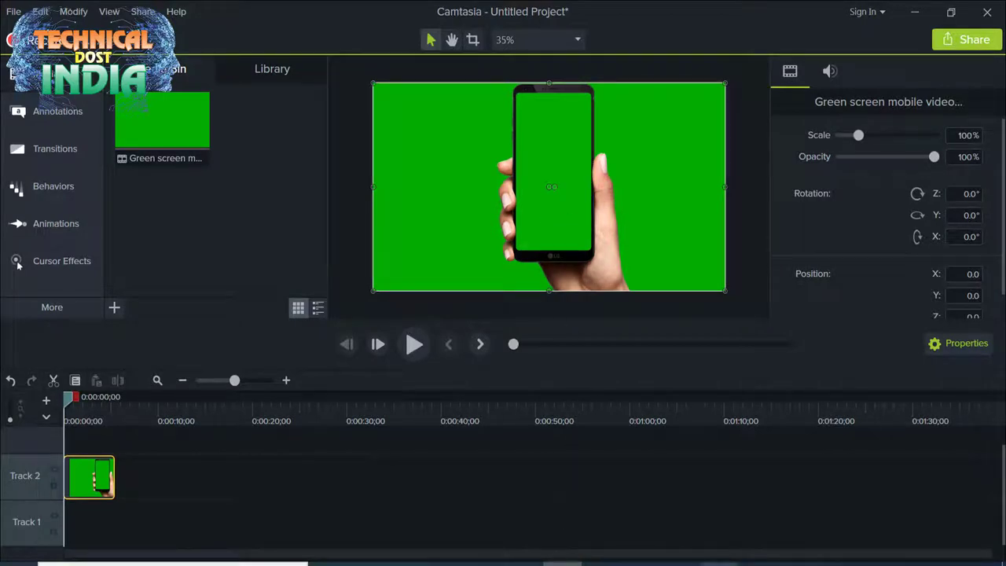
pyautogui.moveTo(451, 558)
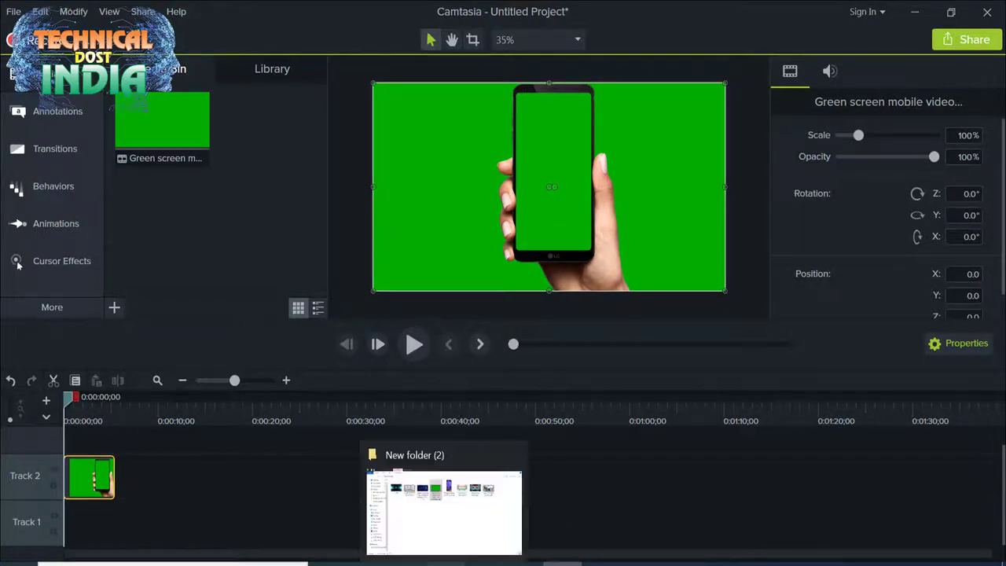
pyautogui.click(480, 496)
pyautogui.moveTo(533, 164); pyautogui.dragTo(550, 543)
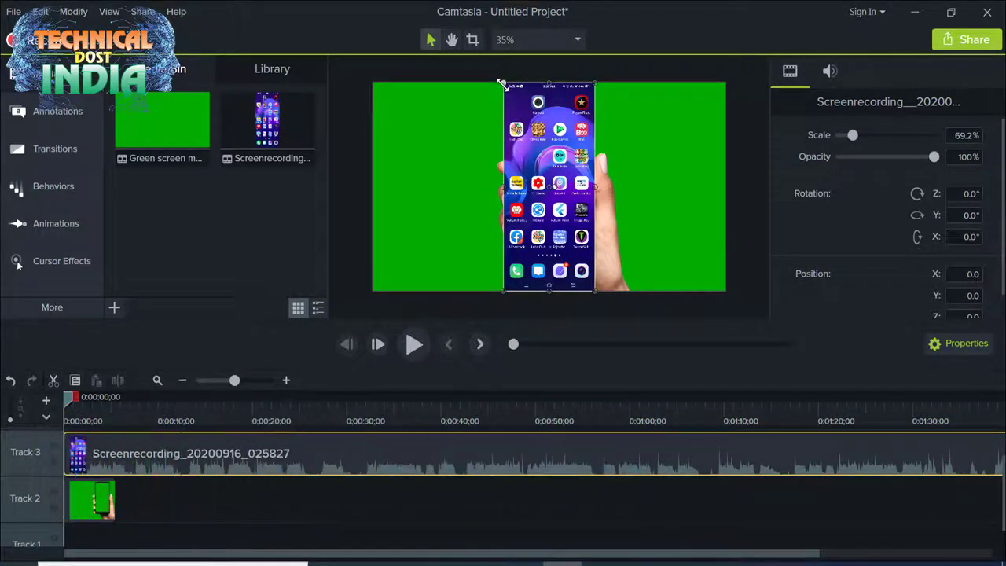
# Step: Scale the screen recording to about 58.2% and fit it over the phone's display at about X 25.7, Y 80.0
pyautogui.moveTo(505, 83); pyautogui.dragTo(525, 122)
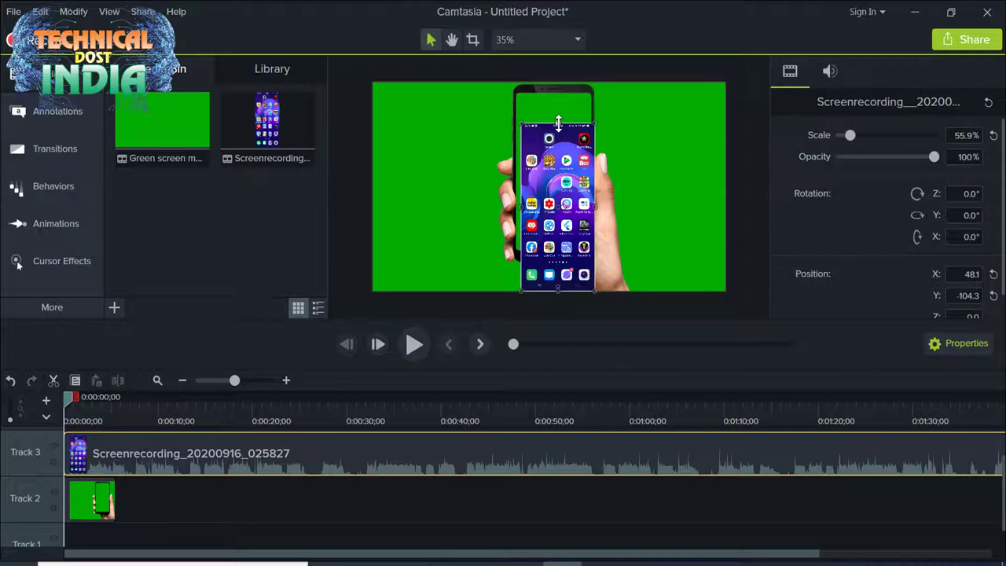
pyautogui.moveTo(573, 225); pyautogui.dragTo(591, 167)
pyautogui.moveTo(555, 247); pyautogui.dragTo(554, 254)
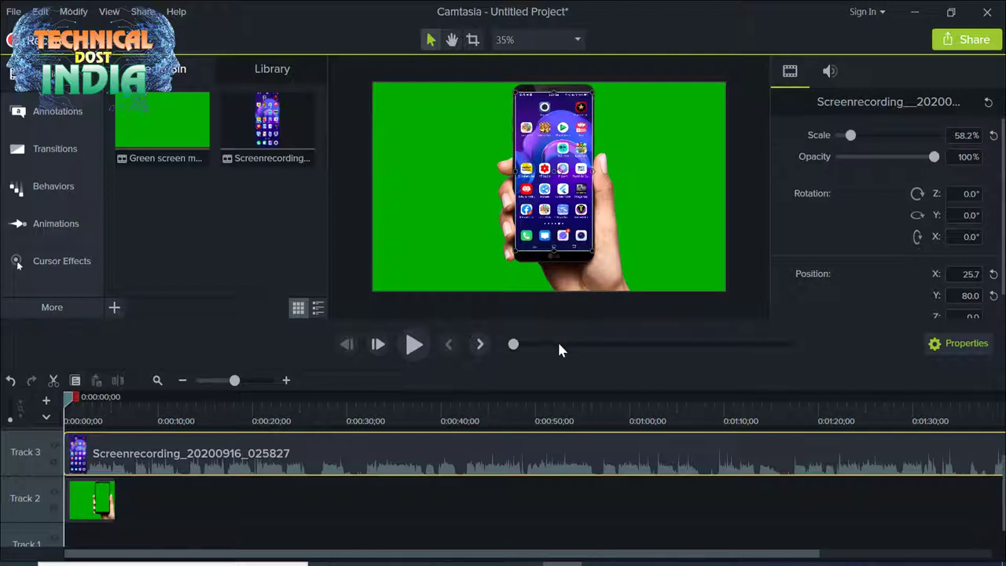
# Step: Add the image 181521 from New folder (2) to Track 1 as background and extend it to the green screen clip's end
pyautogui.click(227, 563)
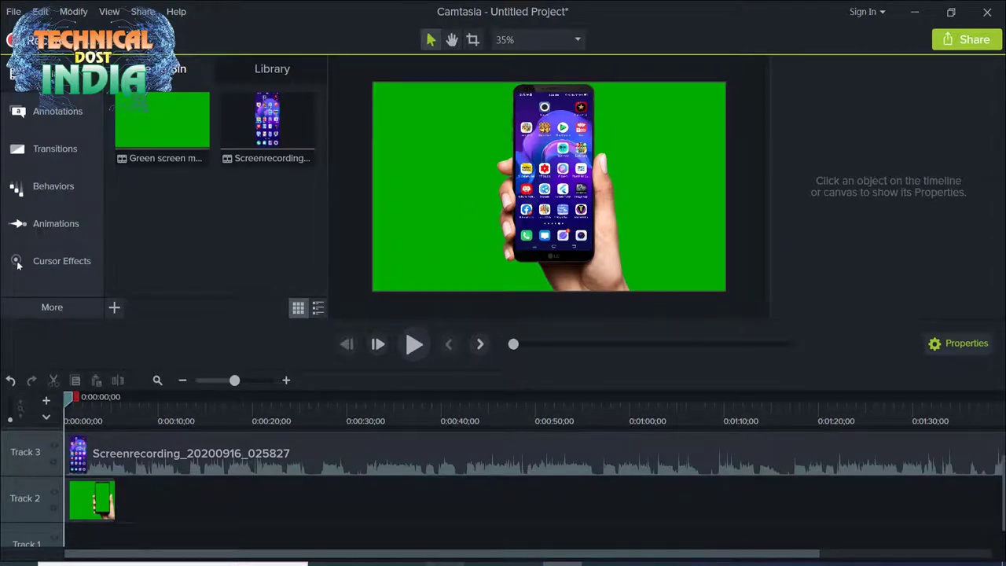
pyautogui.hotkey('alt', 'Tab')
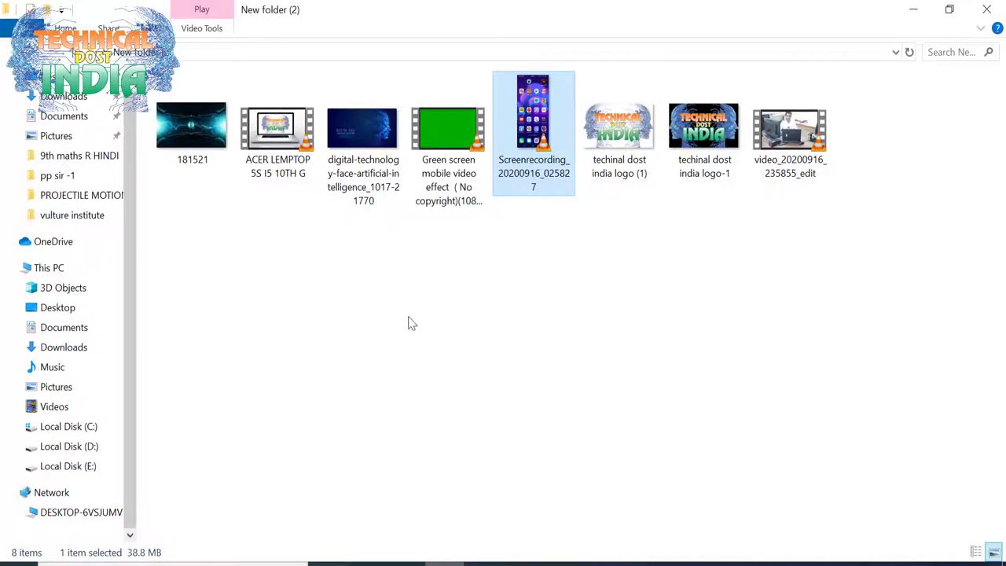
pyautogui.click(180, 139)
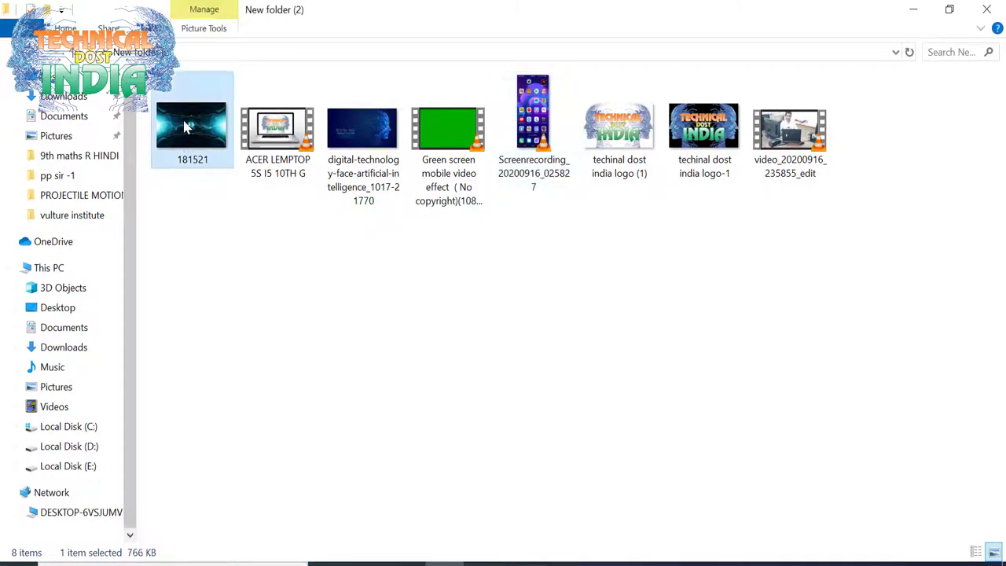
pyautogui.moveTo(186, 127); pyautogui.dragTo(135, 503)
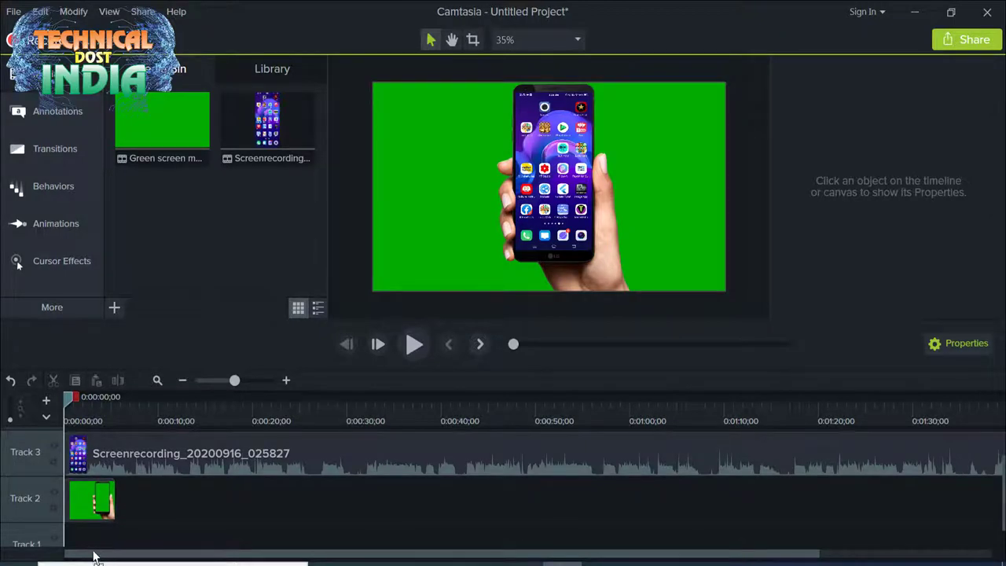
pyautogui.moveTo(92, 550); pyautogui.dragTo(94, 539)
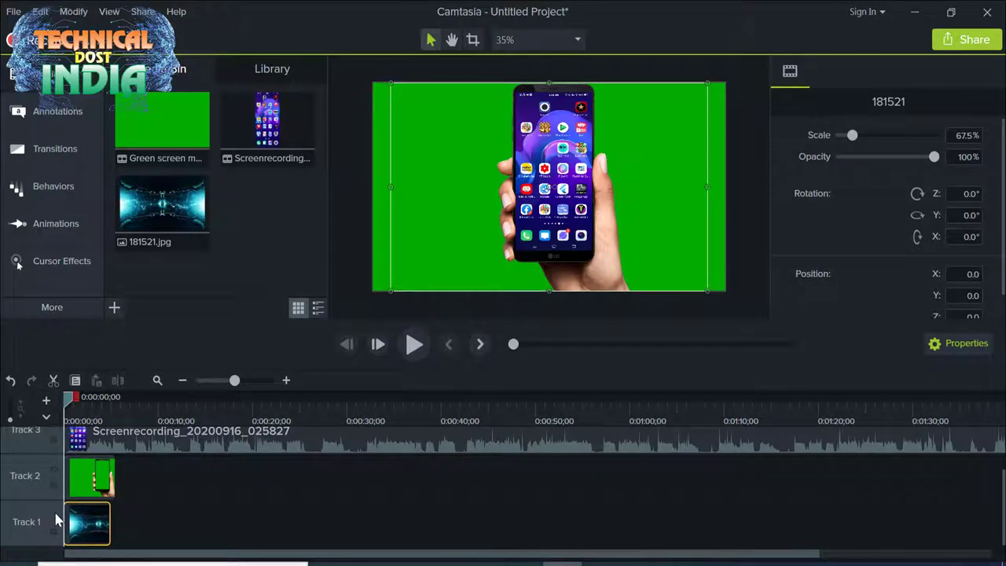
pyautogui.moveTo(110, 525); pyautogui.dragTo(114, 524)
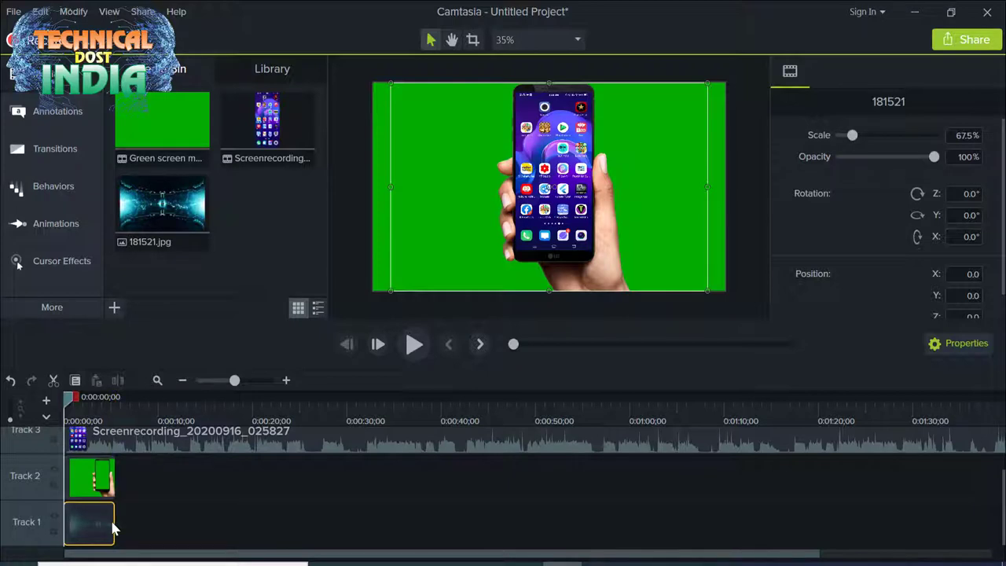
pyautogui.moveTo(114, 520)
pyautogui.mouseDown()
pyautogui.moveTo(427, 532)
pyautogui.moveTo(114, 529)
pyautogui.mouseUp()
# Step: Paste a copy of the green screen clip directly after the original on Track 2 and extend the 181521 background to its end
pyautogui.click(97, 479)
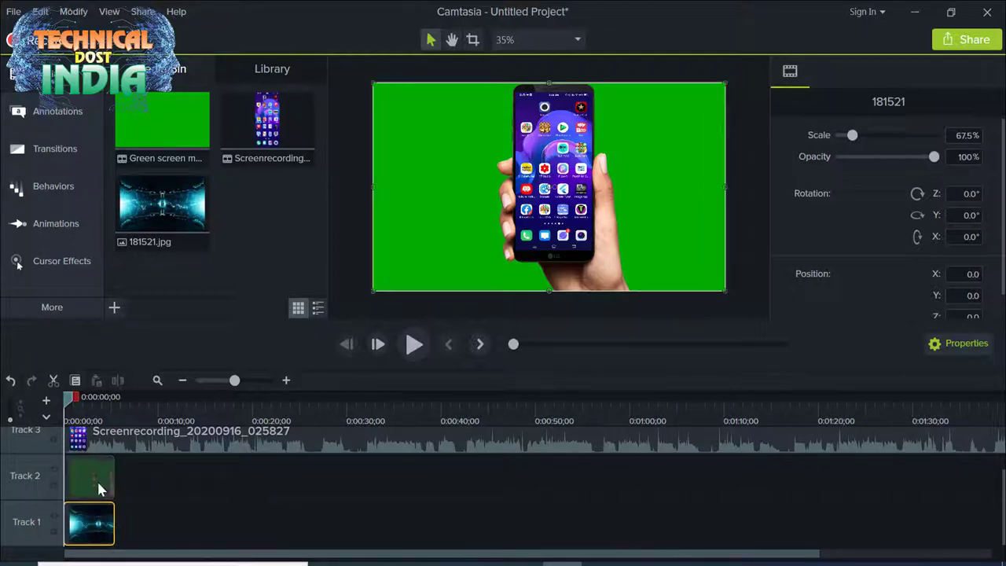
pyautogui.rightClick(102, 470)
pyautogui.click(145, 133)
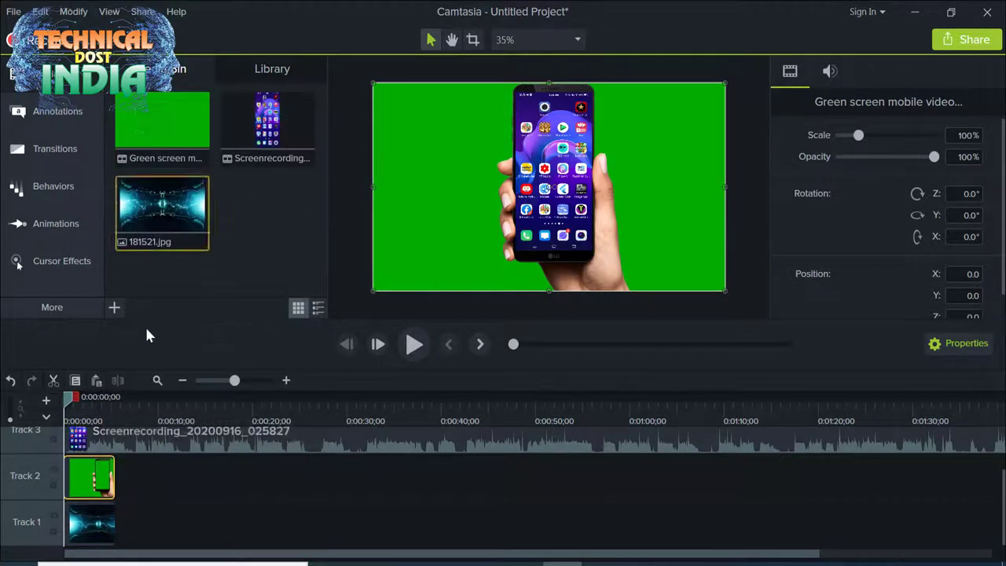
pyautogui.rightClick(143, 459)
pyautogui.click(176, 278)
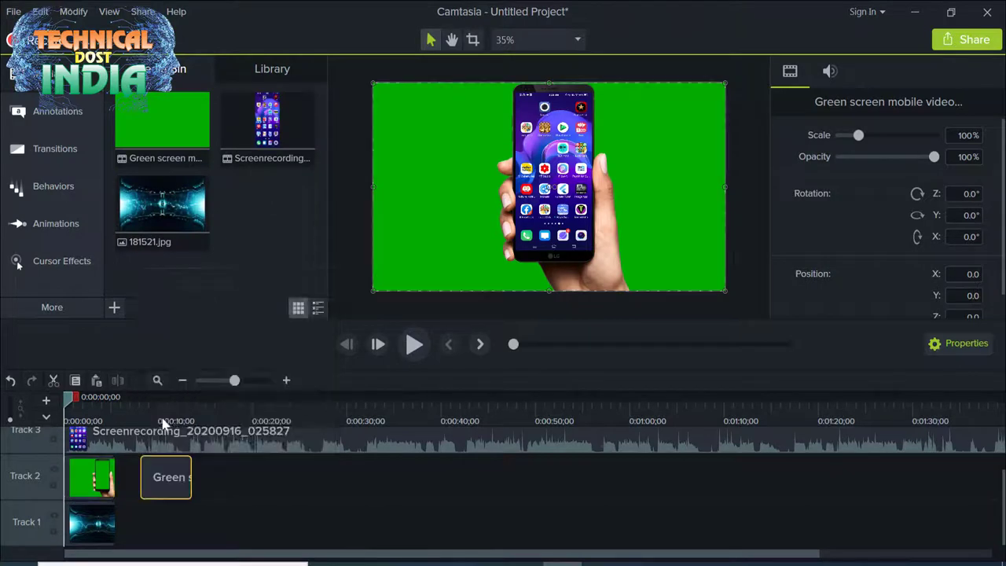
pyautogui.moveTo(159, 473); pyautogui.dragTo(135, 476)
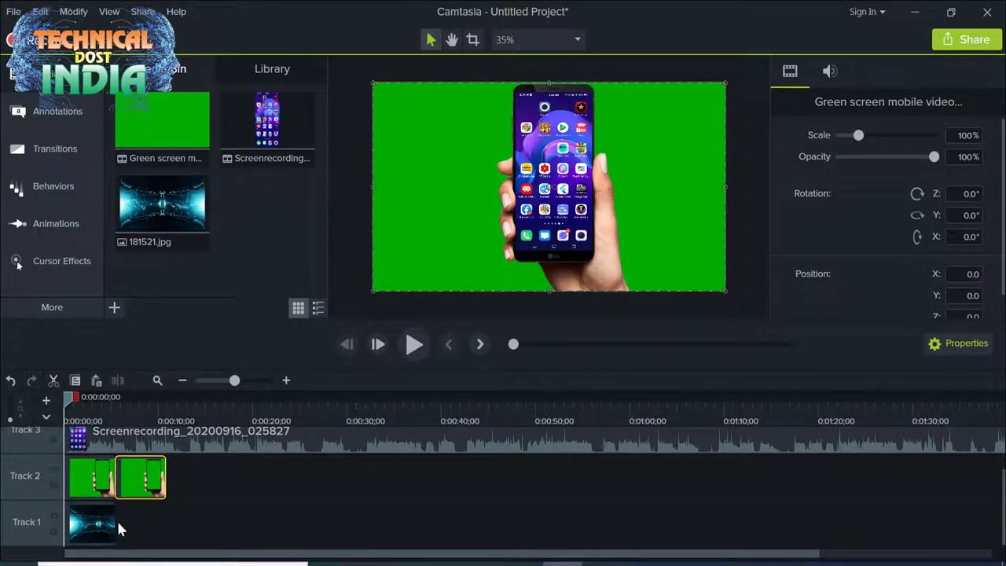
pyautogui.moveTo(116, 519); pyautogui.dragTo(164, 517)
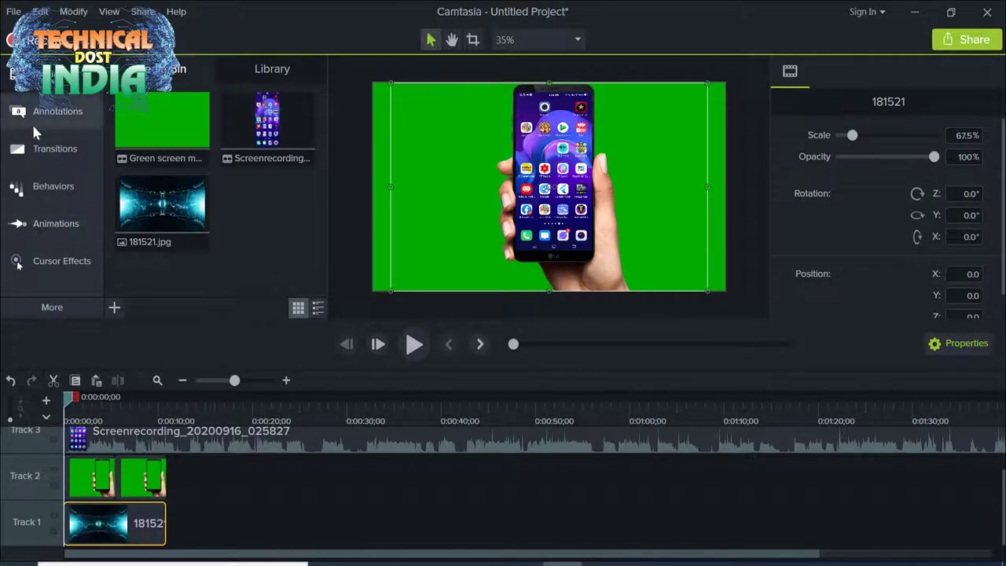
# Step: Apply the Remove a Color effect to the first green screen clip, sampling its green #00AC00 from the canvas
pyautogui.click(104, 486)
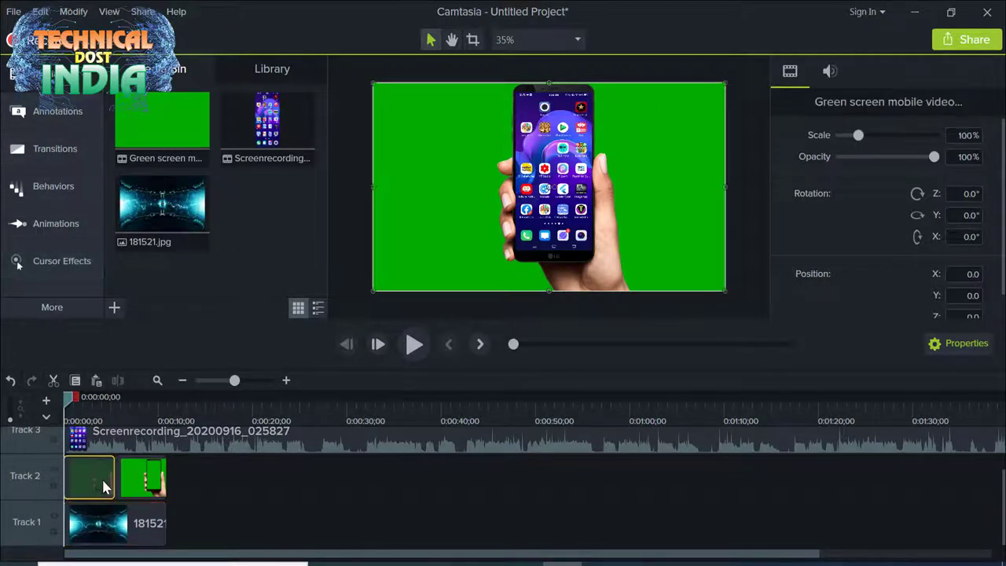
pyautogui.click(47, 311)
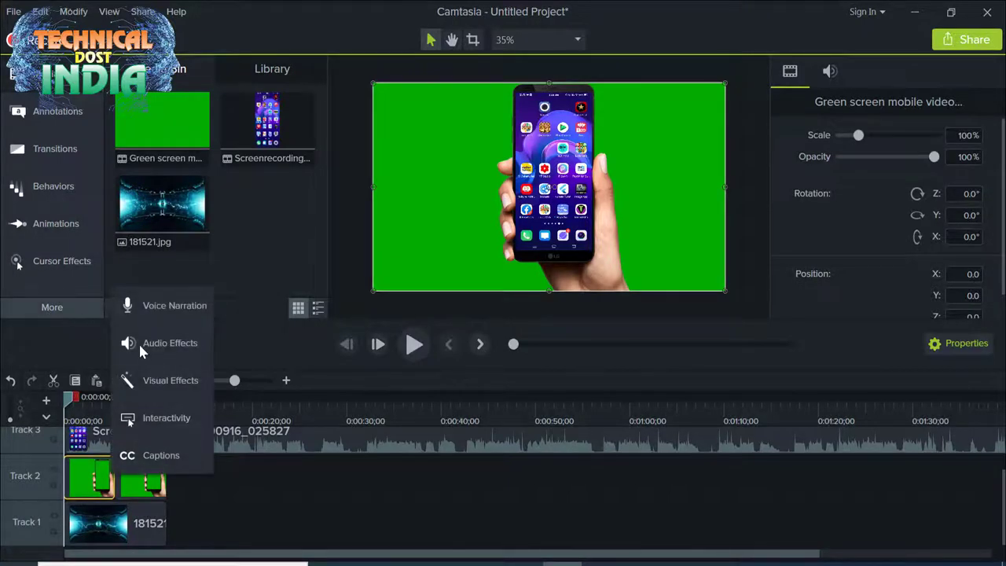
pyautogui.click(154, 385)
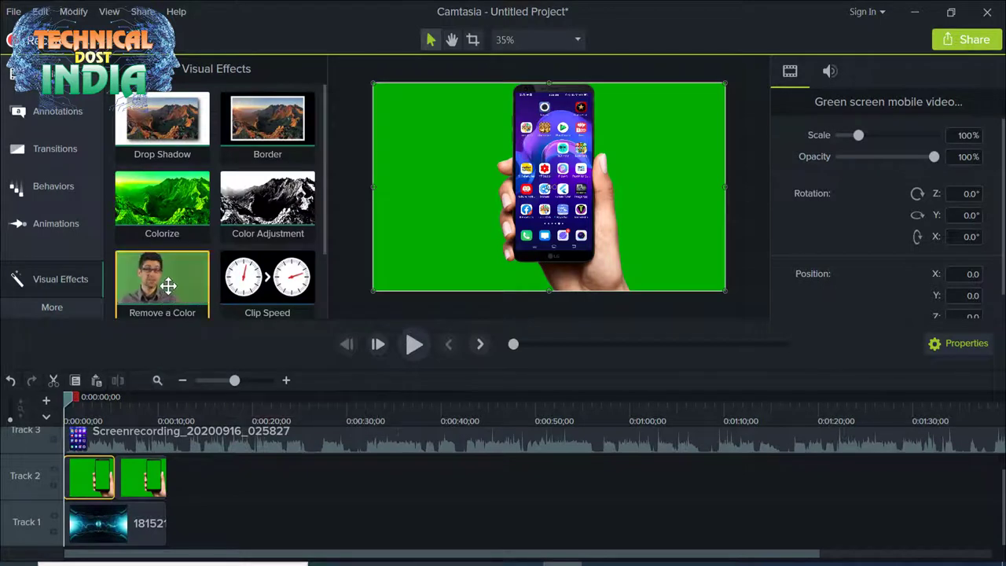
pyautogui.moveTo(166, 291); pyautogui.dragTo(96, 483)
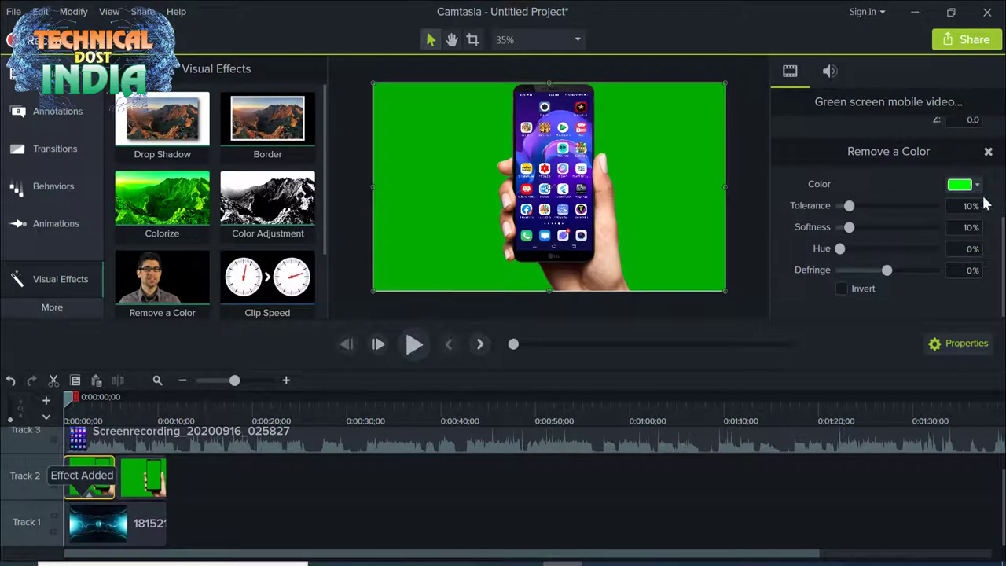
pyautogui.click(968, 189)
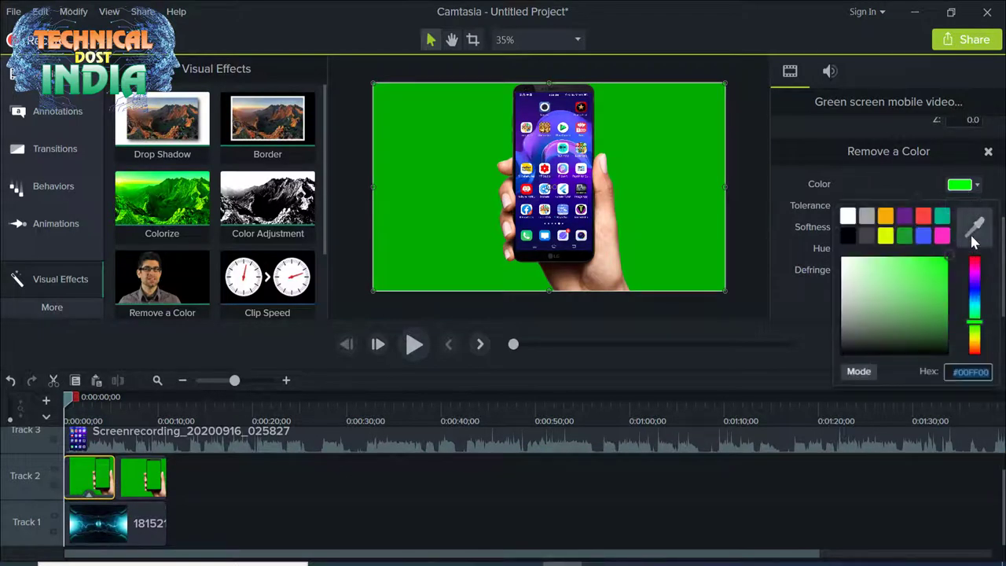
pyautogui.click(978, 238)
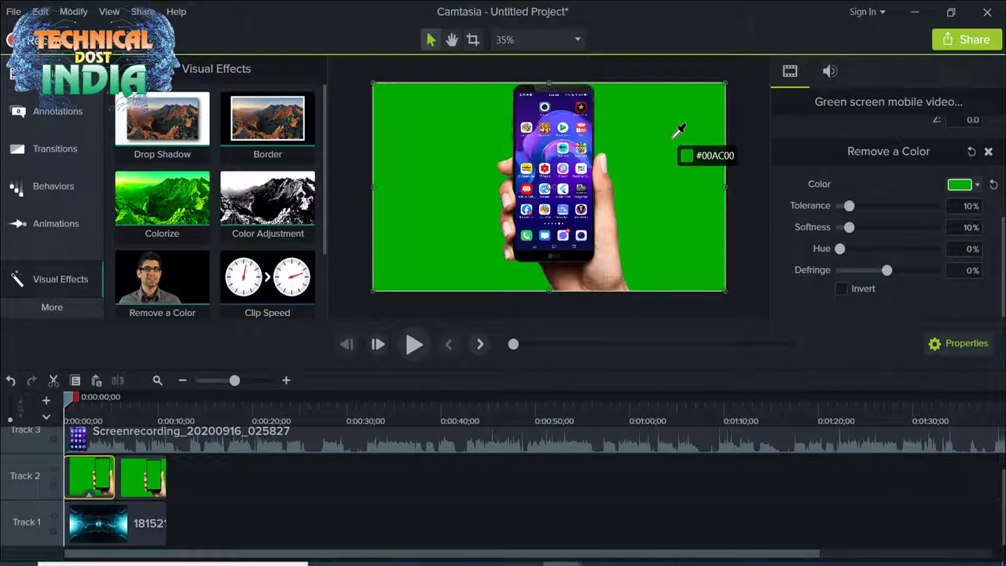
pyautogui.click(679, 130)
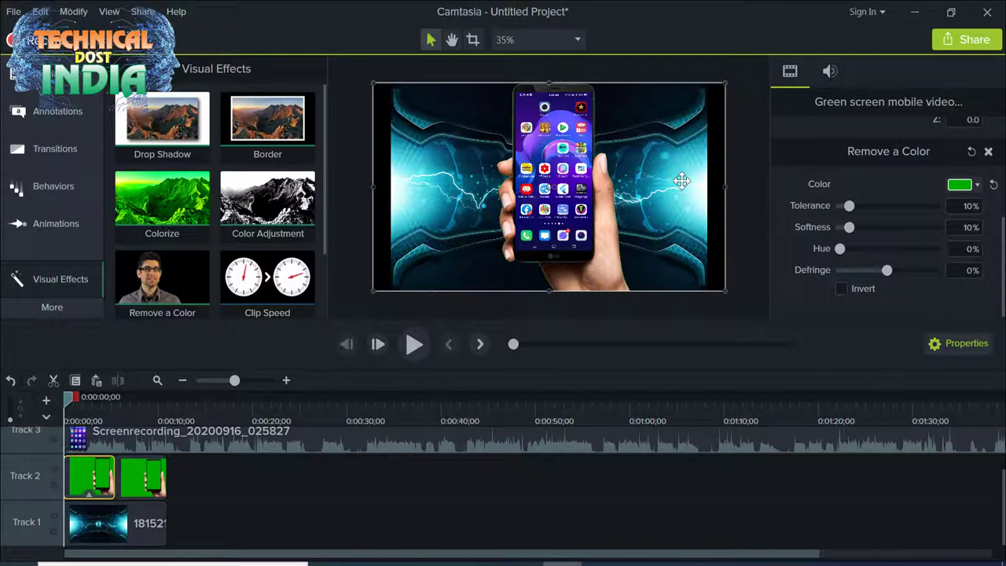
# Step: Enlarge the 181521 background image on Track 1 to 75% so it fills the full canvas width
pyautogui.click(110, 523)
pyautogui.moveTo(390, 188); pyautogui.dragTo(372, 189)
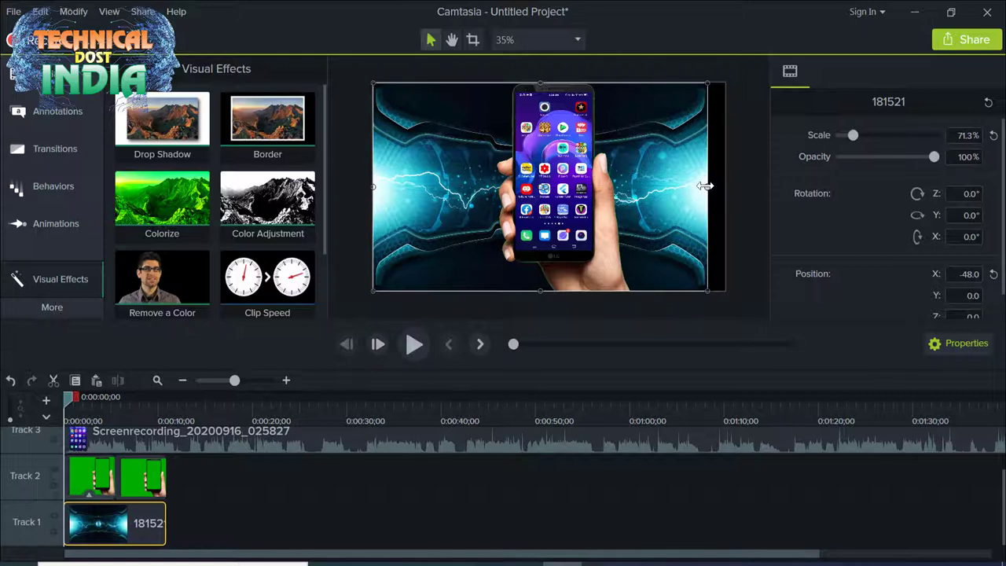
pyautogui.moveTo(708, 187); pyautogui.dragTo(723, 190)
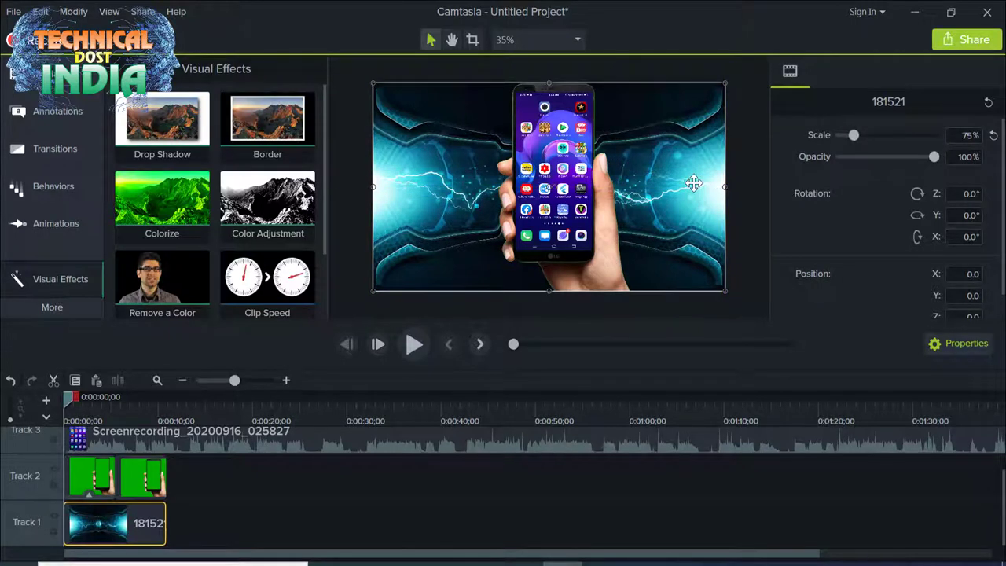
pyautogui.scroll(2, 570, 170)
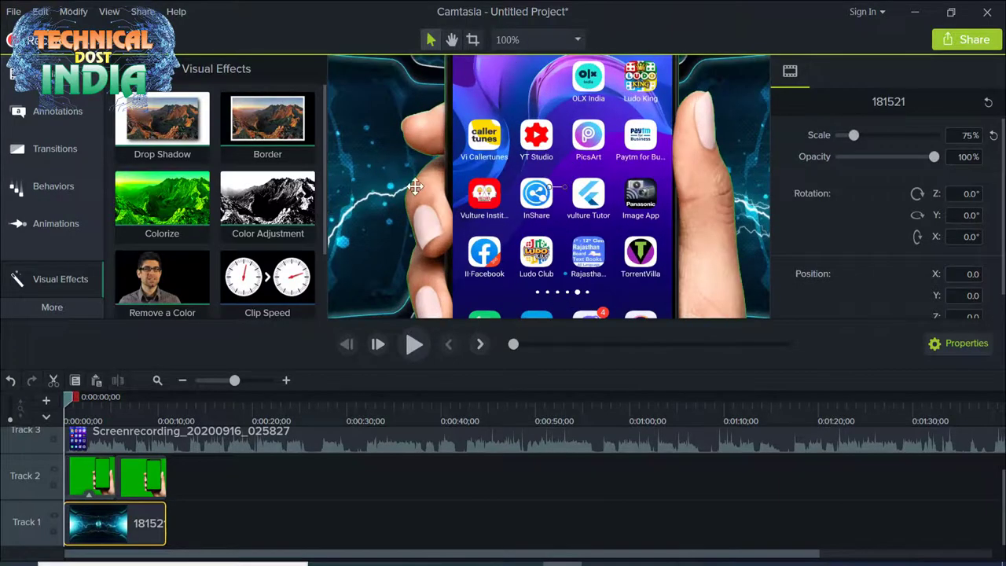
pyautogui.scroll(-1, 550, 187)
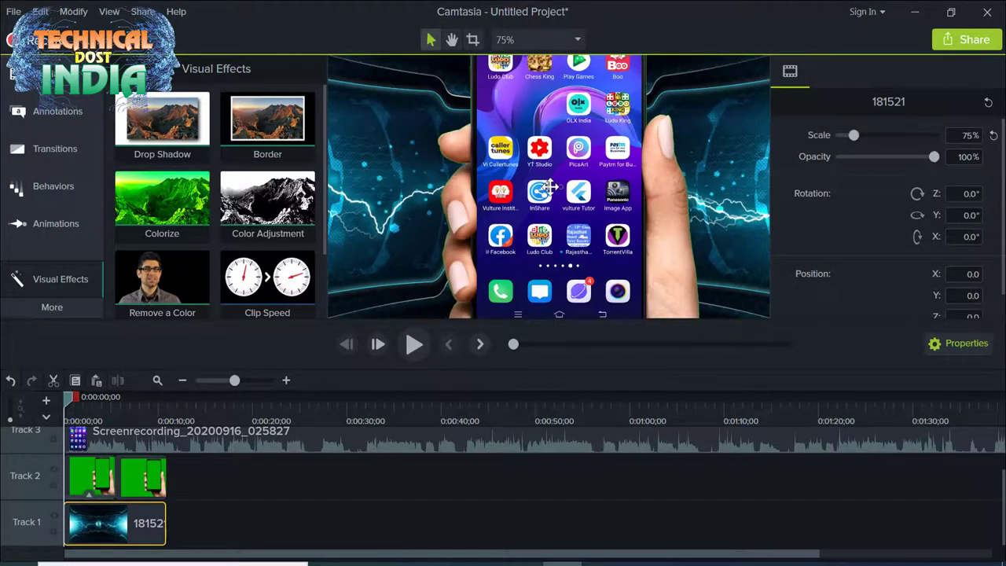
pyautogui.scroll(-2, 550, 187)
pyautogui.scroll(-1, 909, 277)
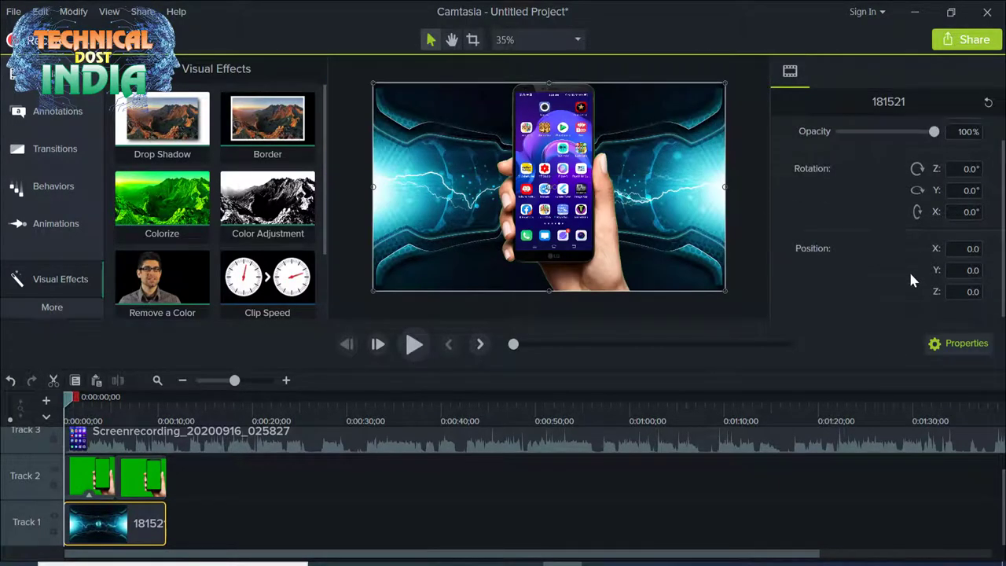
# Step: Set the first green screen clip's Remove a Color tolerance to 50% and softness to 0%, and preview the keyed edges and playback
pyautogui.click(90, 477)
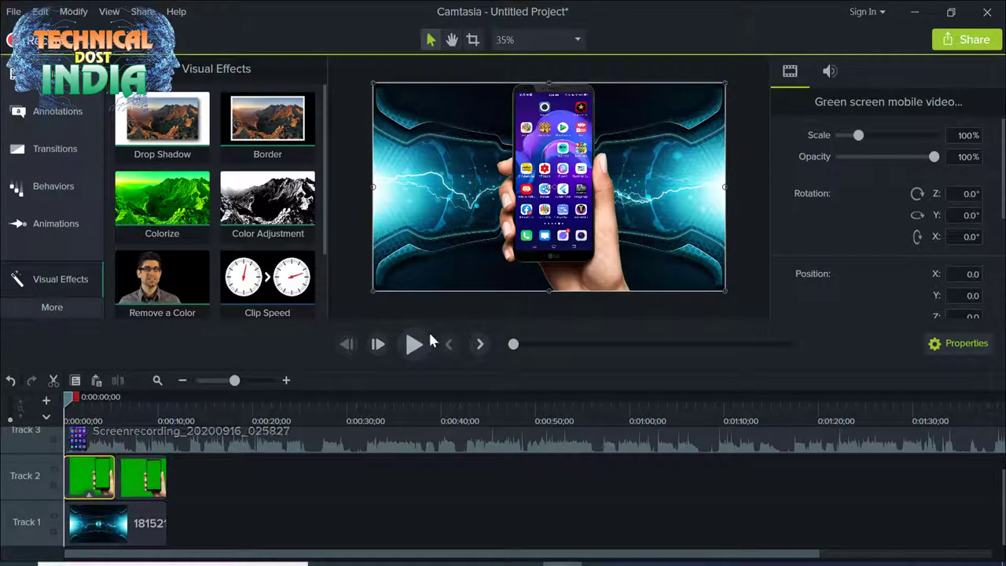
pyautogui.moveTo(162, 281); pyautogui.dragTo(90, 479)
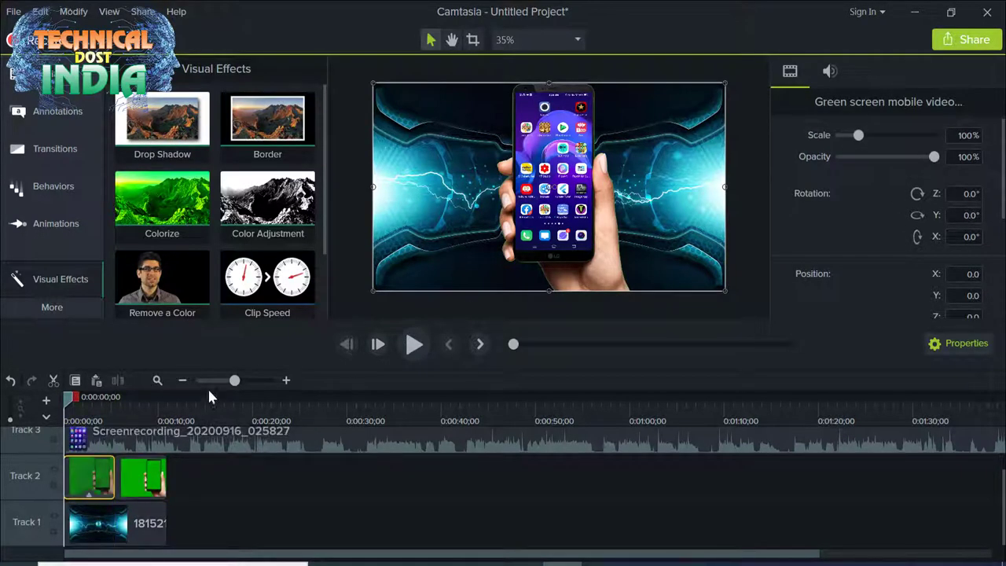
pyautogui.scroll(-2, 857, 299)
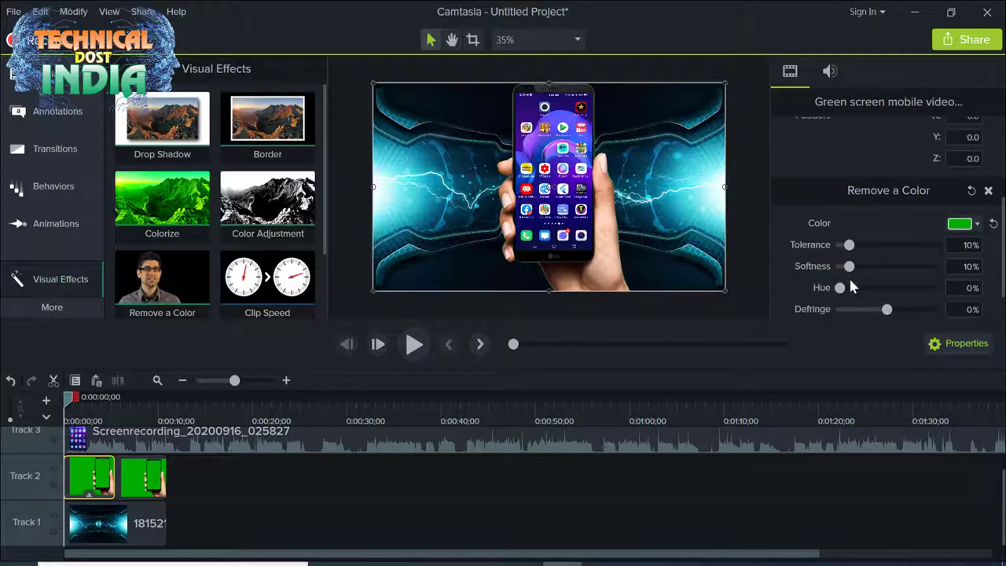
pyautogui.moveTo(851, 271); pyautogui.dragTo(890, 242)
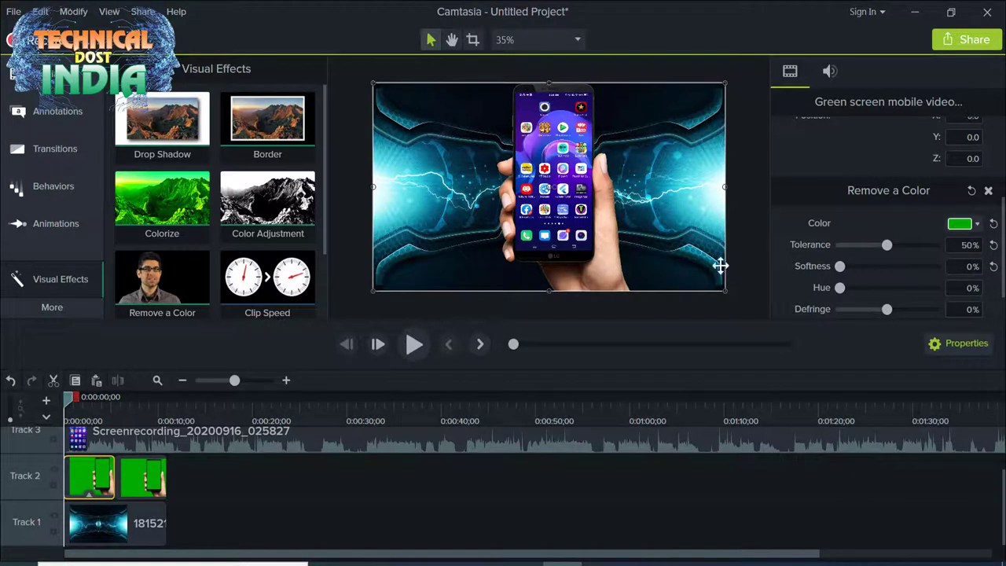
pyautogui.scroll(5, 500, 166)
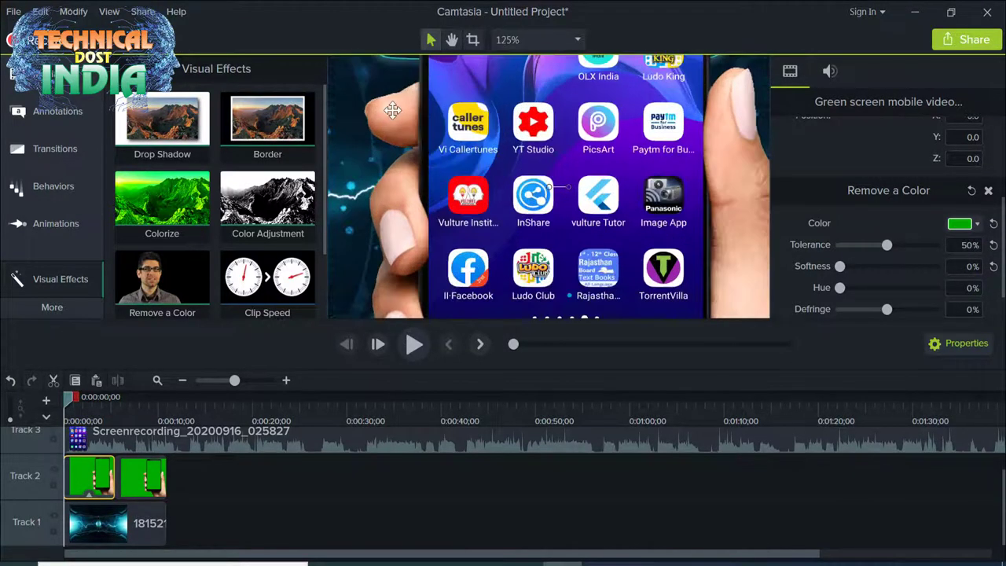
pyautogui.scroll(-5, 494, 209)
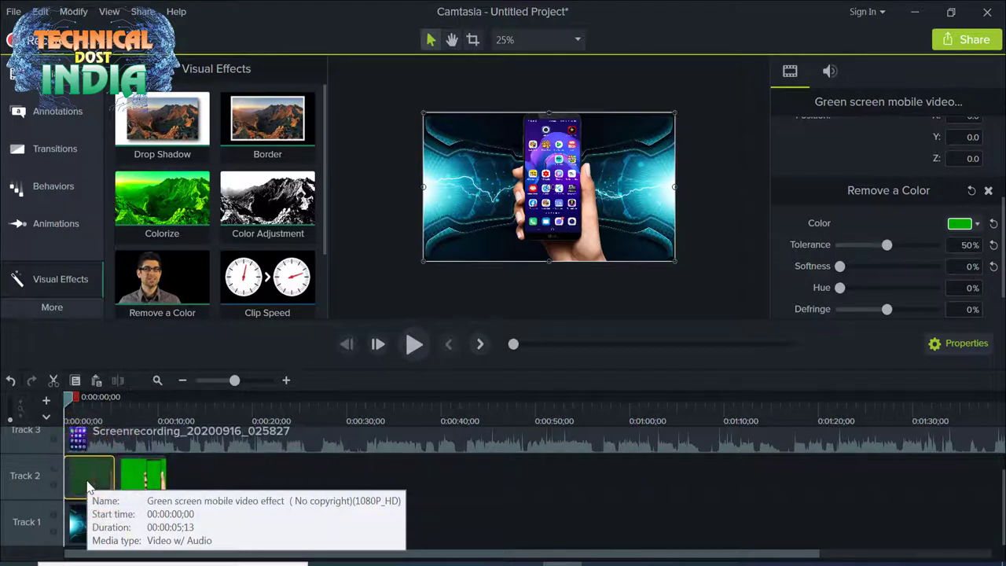
pyautogui.click(415, 346)
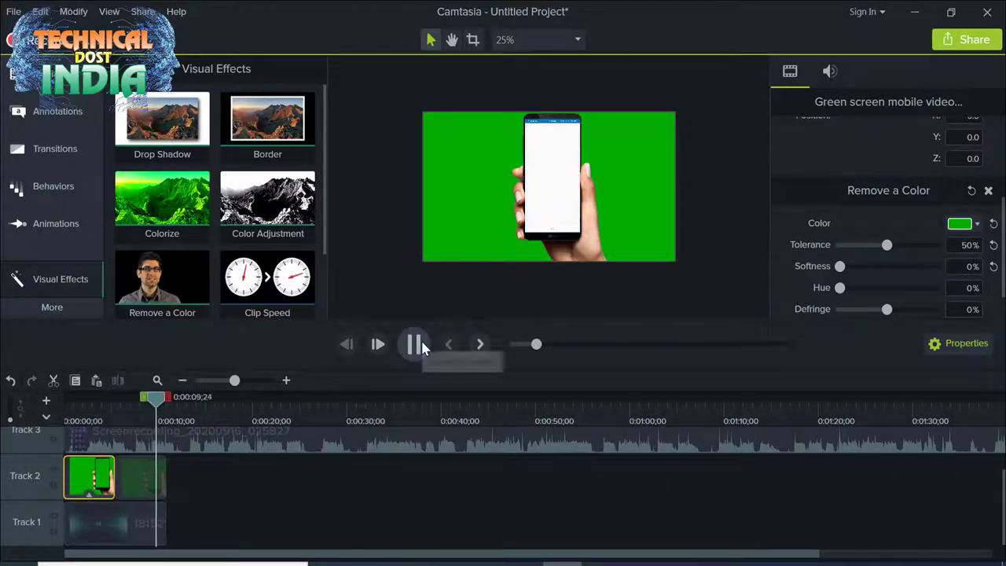
pyautogui.click(422, 344)
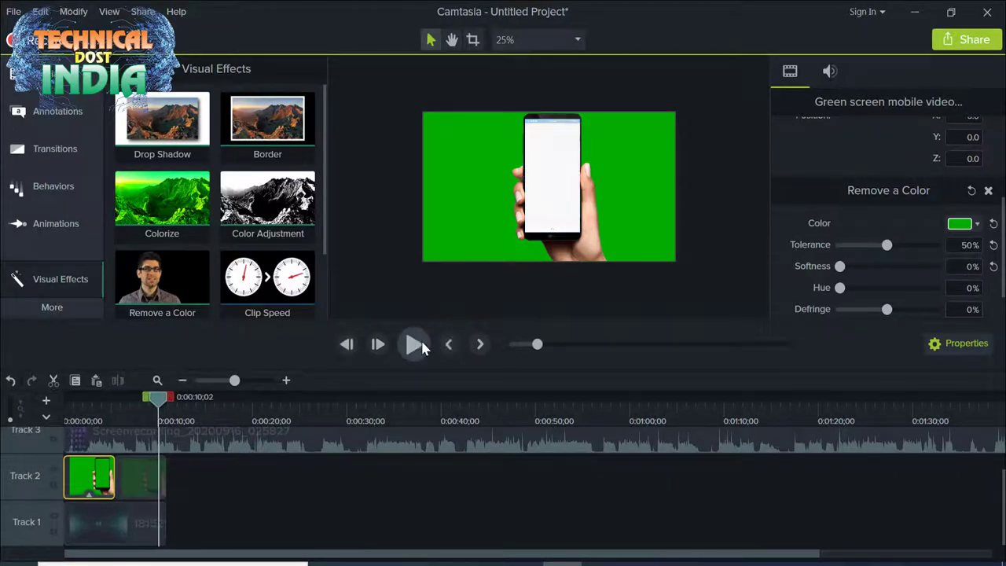
# Step: Paste a third copy of the green screen clip directly after the second on Track 2 and extend the 181521 background to its end
pyautogui.click(143, 478)
pyautogui.rightClick(143, 479)
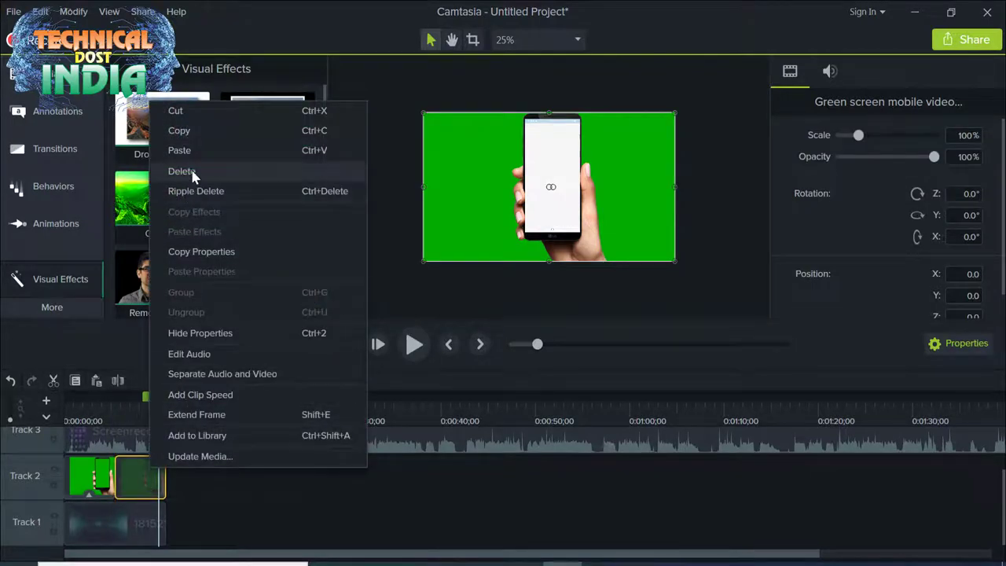
pyautogui.click(189, 125)
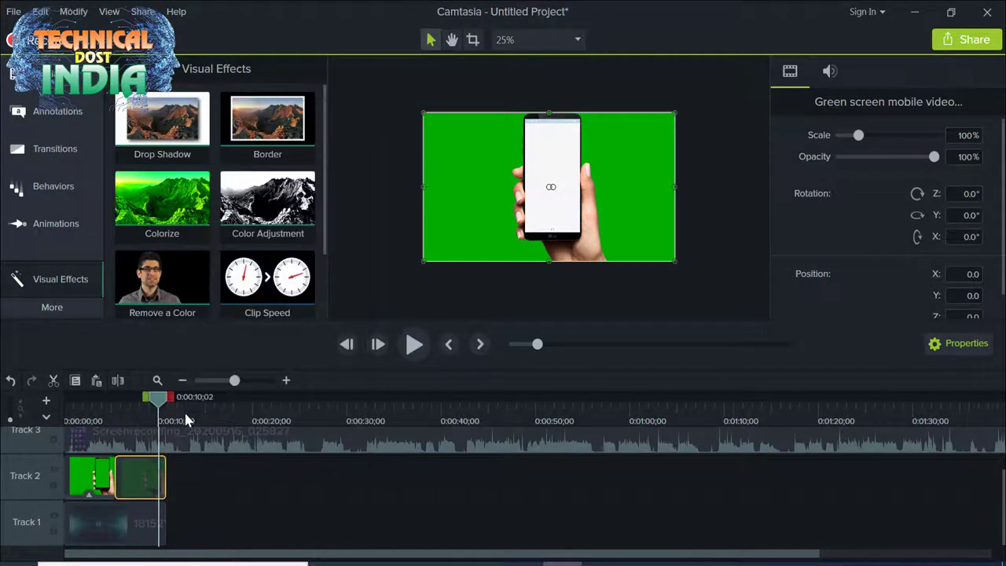
pyautogui.rightClick(177, 477)
pyautogui.click(213, 291)
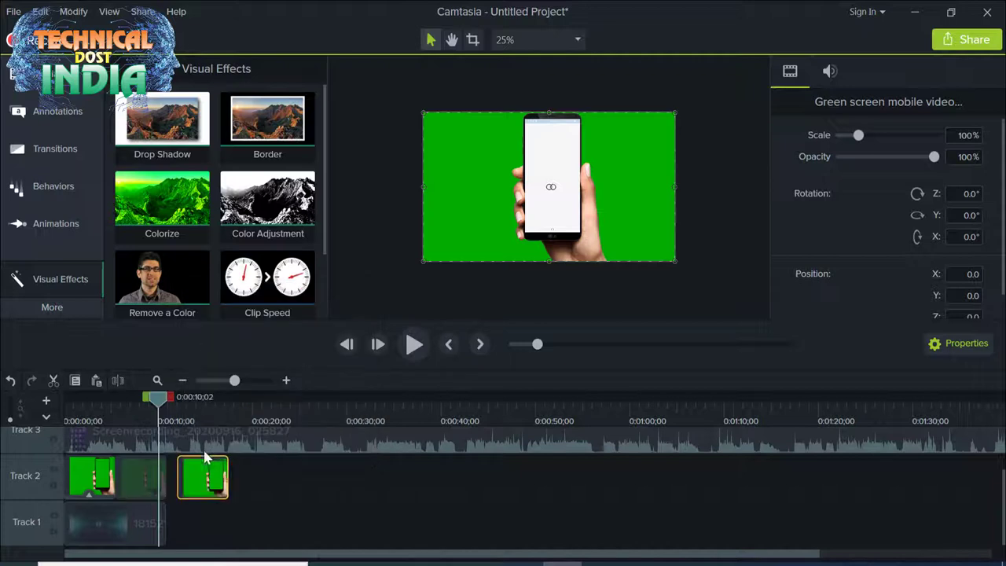
pyautogui.moveTo(204, 456); pyautogui.dragTo(217, 522)
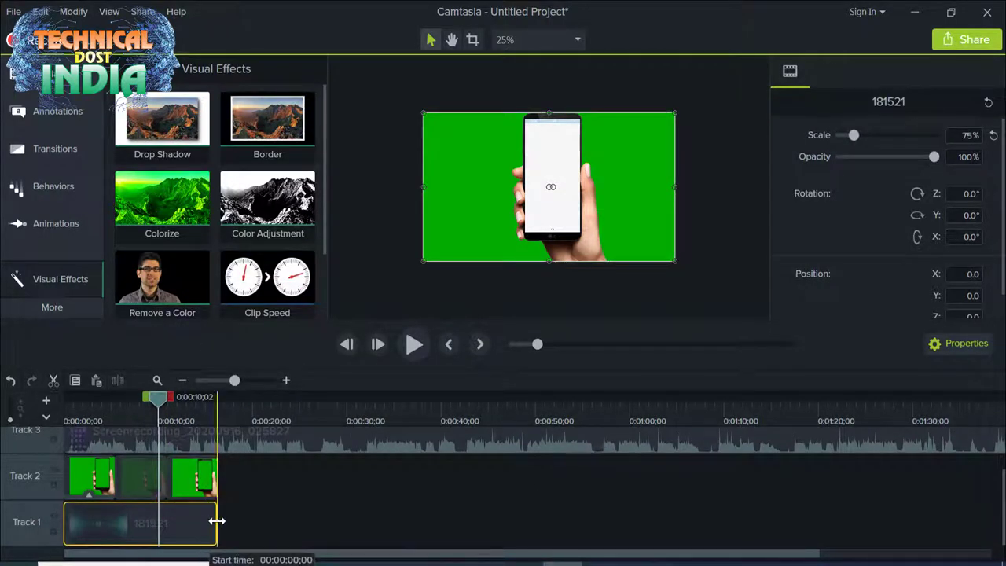
# Step: Play the composite past the end of the green screen clips and scrub back through it to the first clip
pyautogui.click(414, 344)
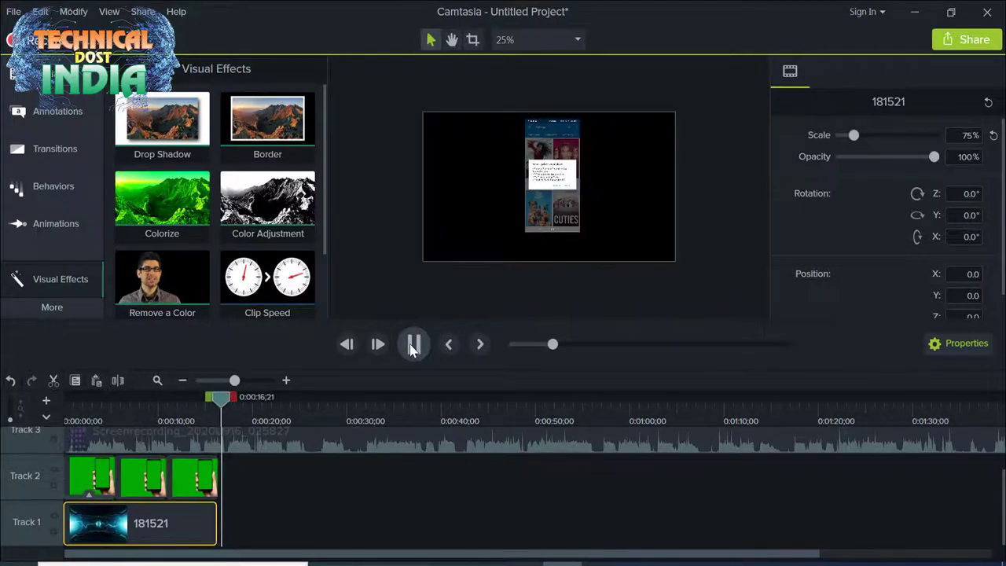
pyautogui.click(412, 346)
pyautogui.click(180, 401)
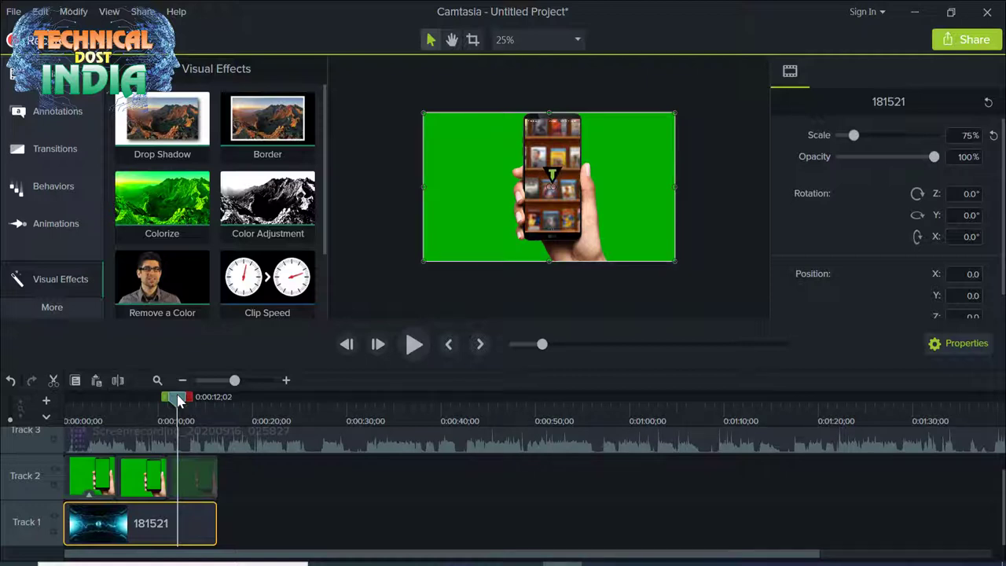
pyautogui.moveTo(179, 401); pyautogui.dragTo(73, 427)
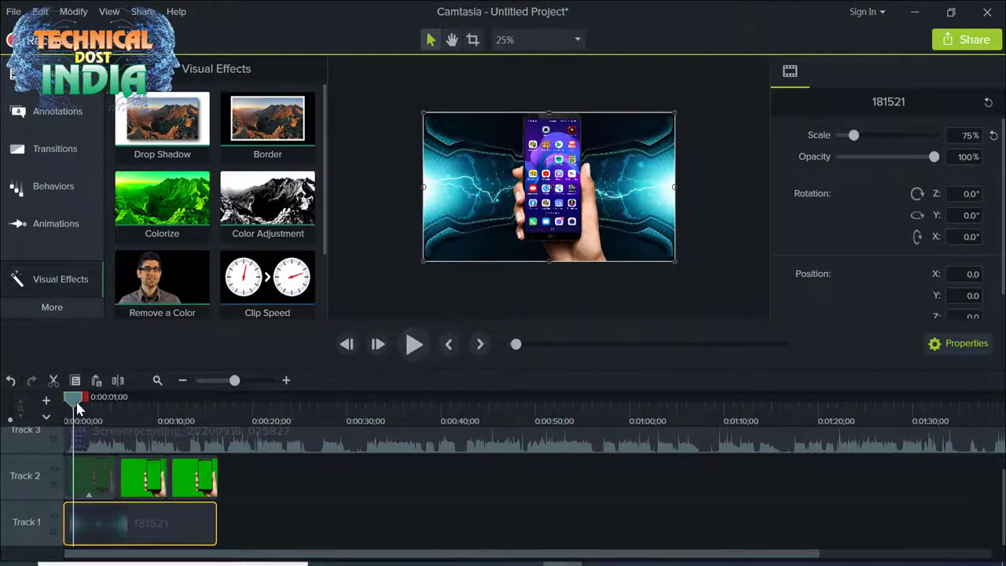
# Step: Apply Remove a Color to the second green screen clip, sampling the canvas green, with tolerance 42% and softness 0%, and scrub through the result
pyautogui.moveTo(80, 401); pyautogui.dragTo(136, 400)
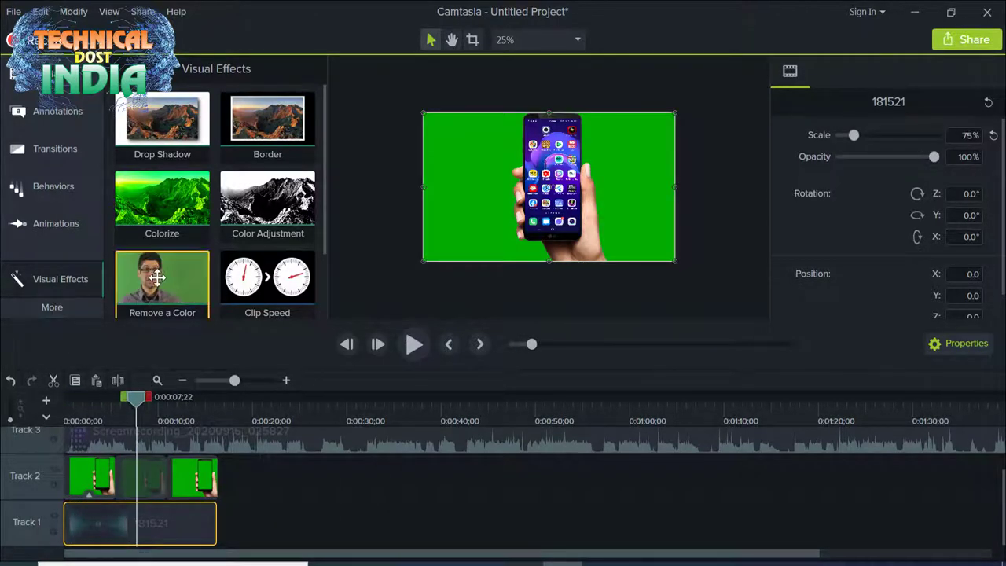
pyautogui.moveTo(161, 273); pyautogui.dragTo(118, 471)
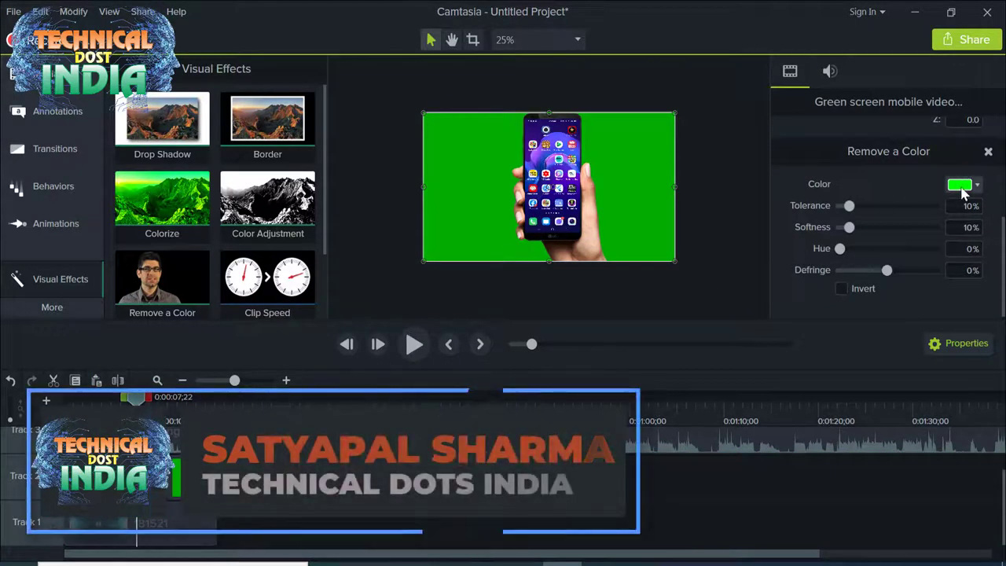
pyautogui.click(964, 186)
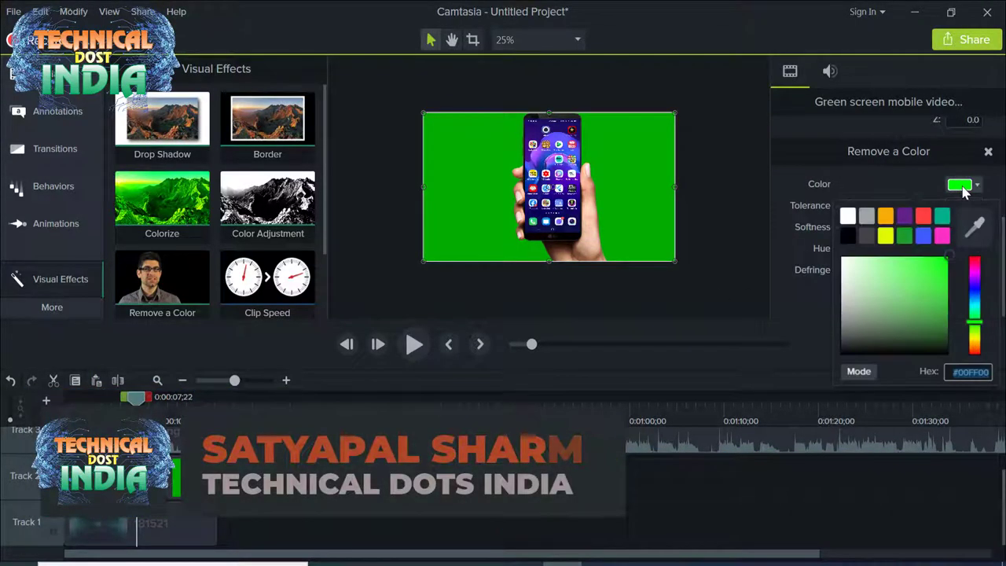
pyautogui.click(975, 229)
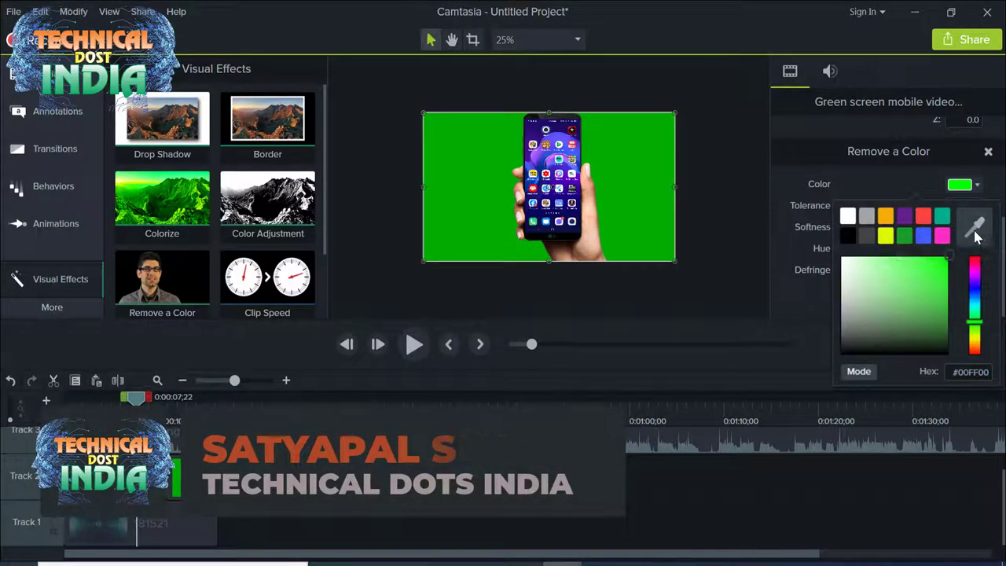
pyautogui.click(651, 151)
pyautogui.moveTo(849, 227); pyautogui.dragTo(879, 206)
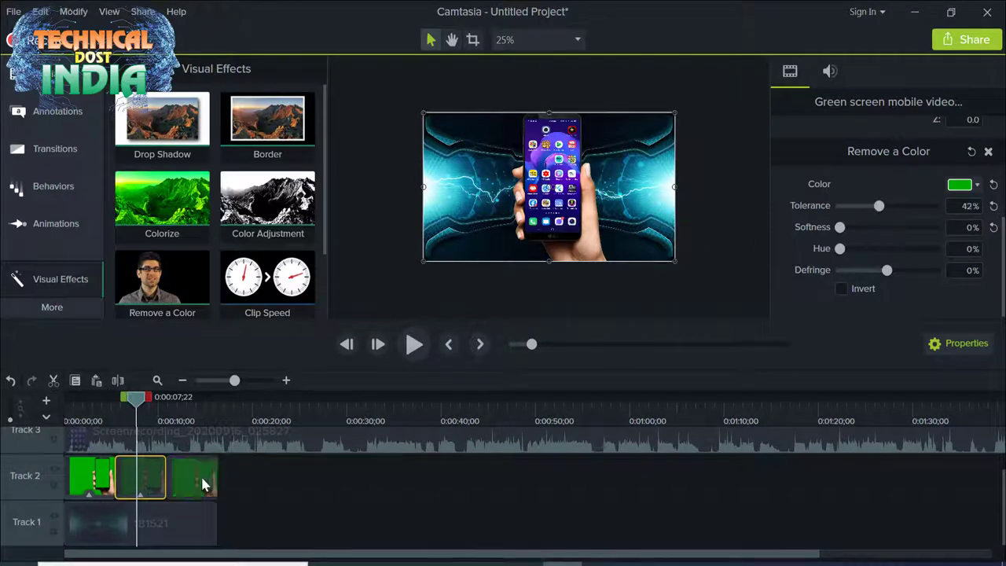
pyautogui.click(192, 400)
pyautogui.moveTo(196, 403); pyautogui.dragTo(89, 446)
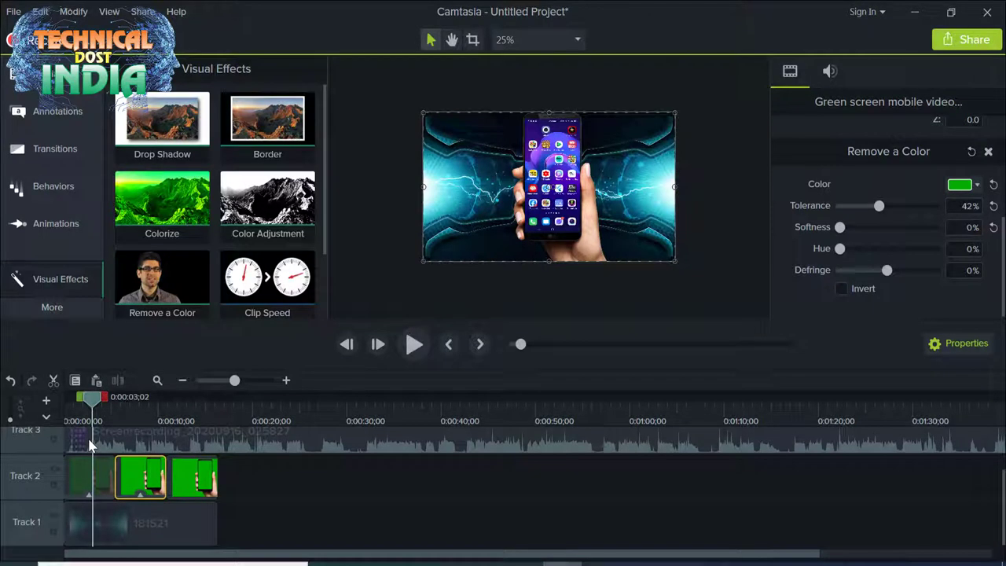